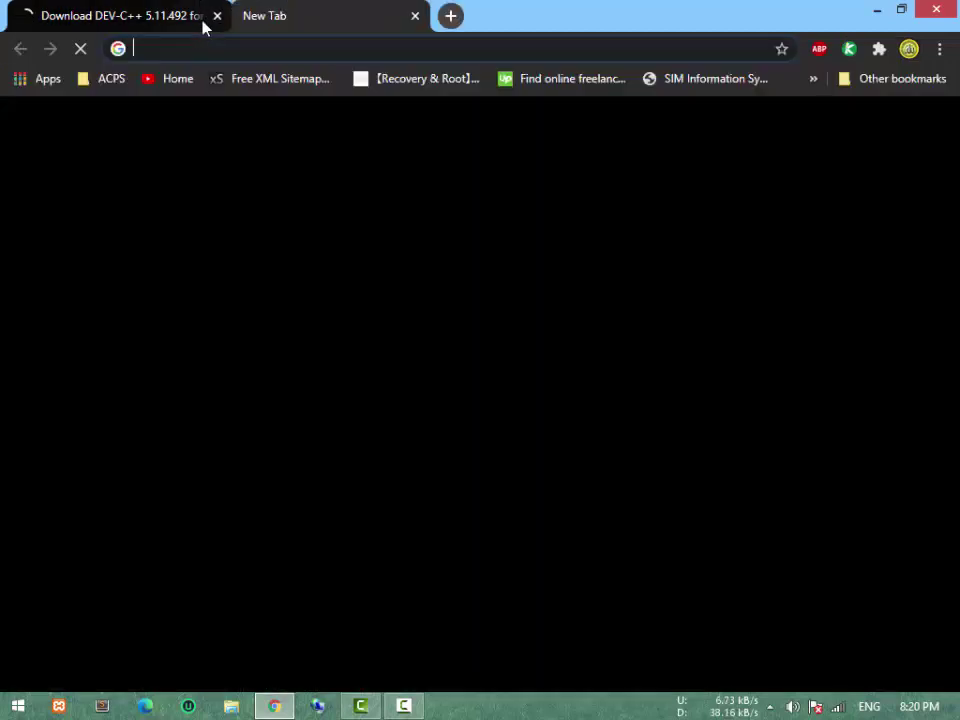
Close the old DEV-C++ tab, search Google for "dev cpp" and open the Filehippo DEV-C++ 5.11.492 page
left_click(205, 16)
left_click(217, 15)
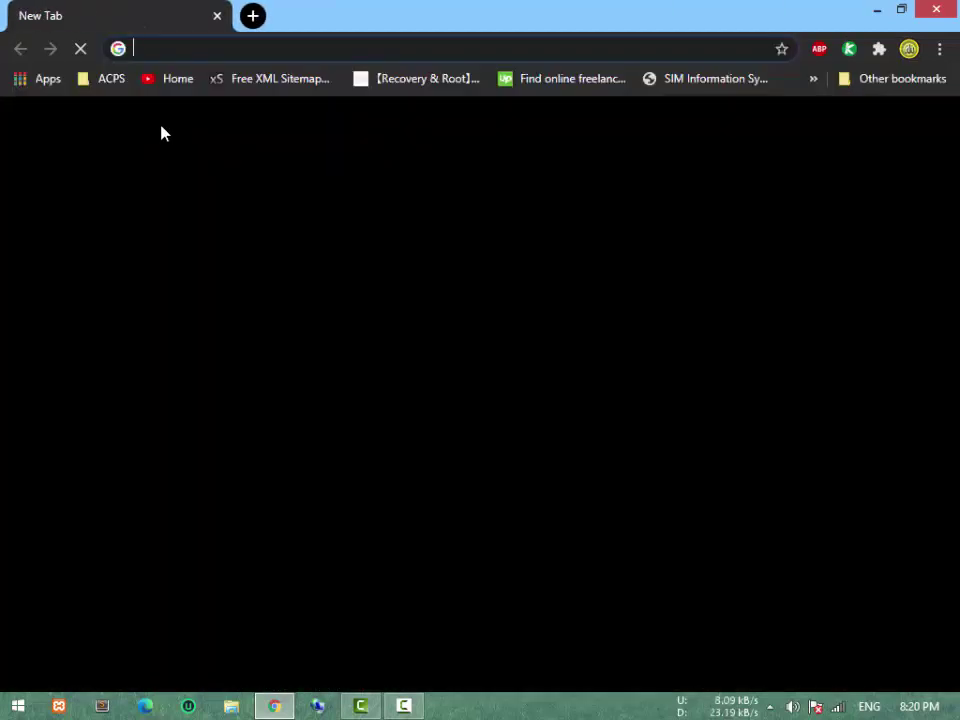
type("dev cpp")
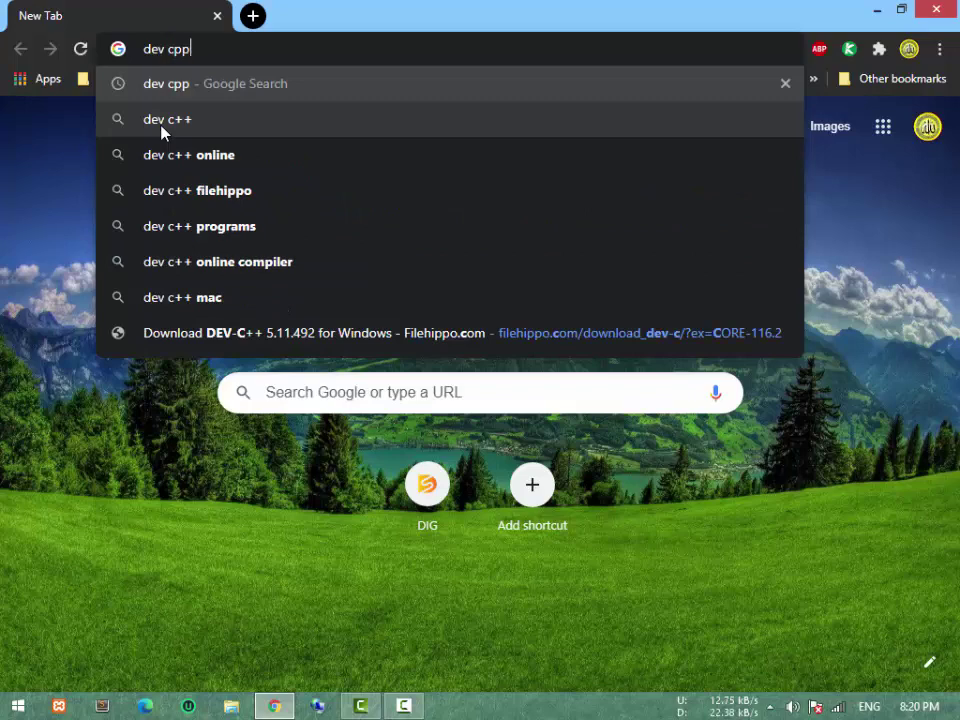
key("Return")
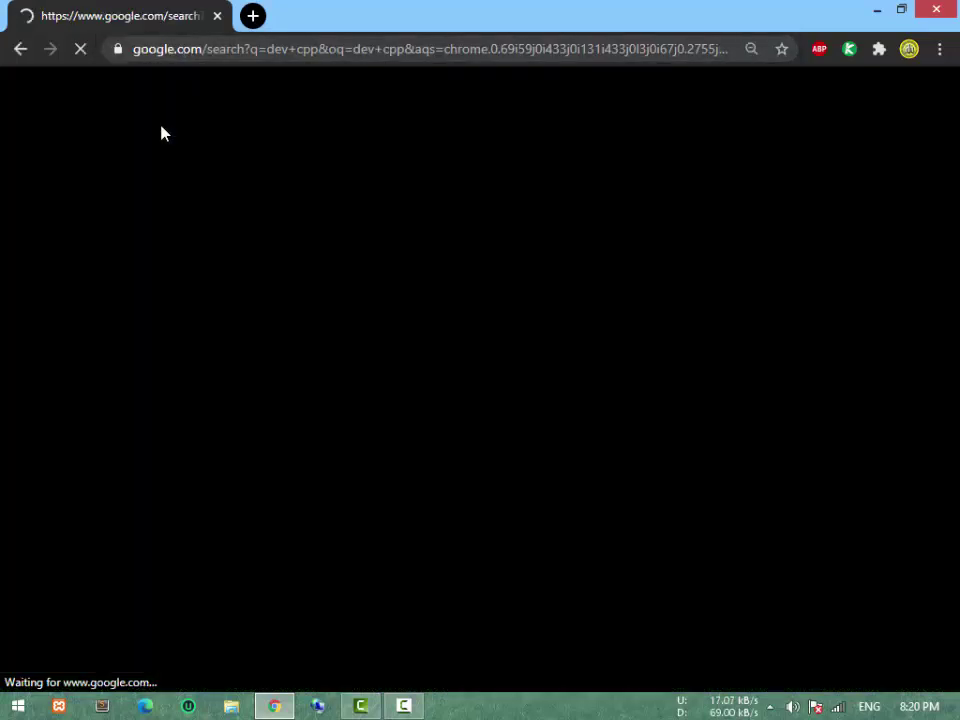
scroll(88, 207, "down", 1)
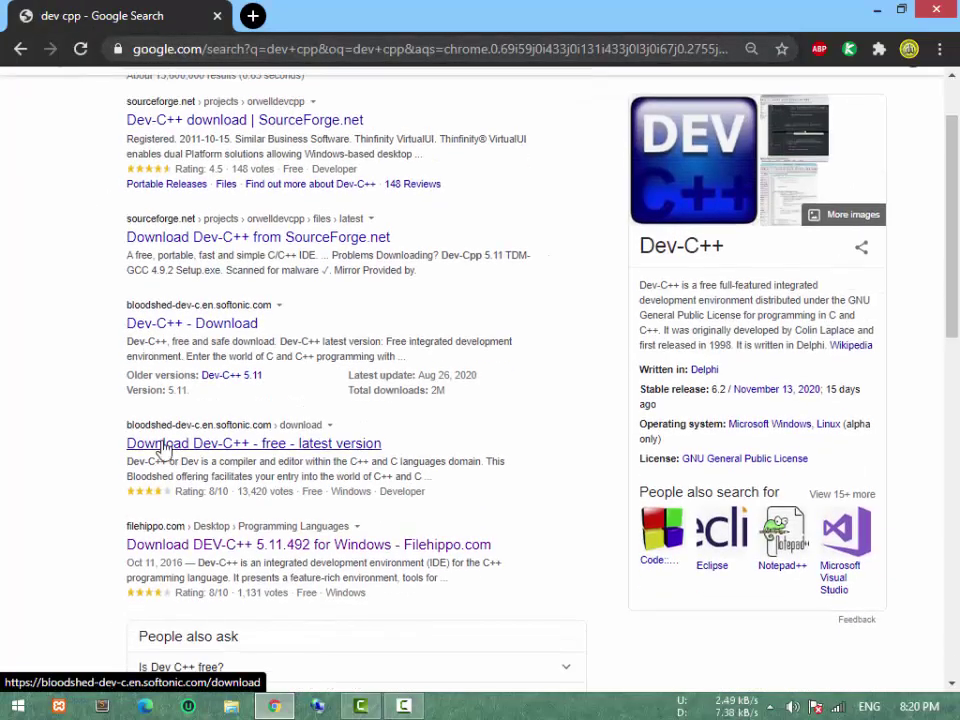
left_click(148, 547)
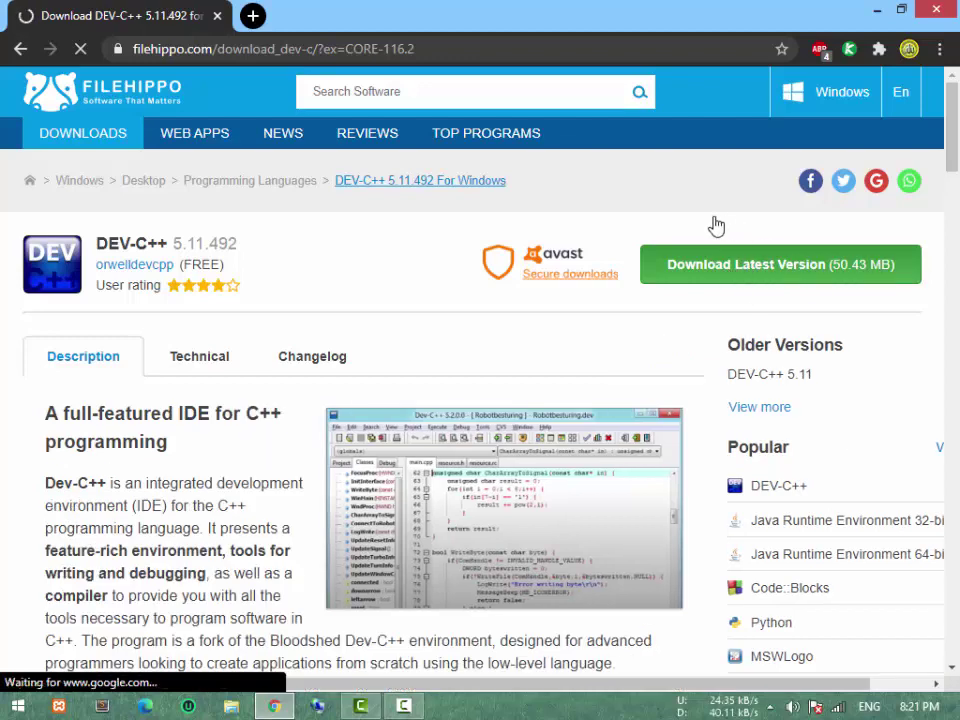
Start downloading the latest DEV-C++ version without the WinZip Driver Updater offer, and replace the Filehippo tab with a new one
left_click(654, 279)
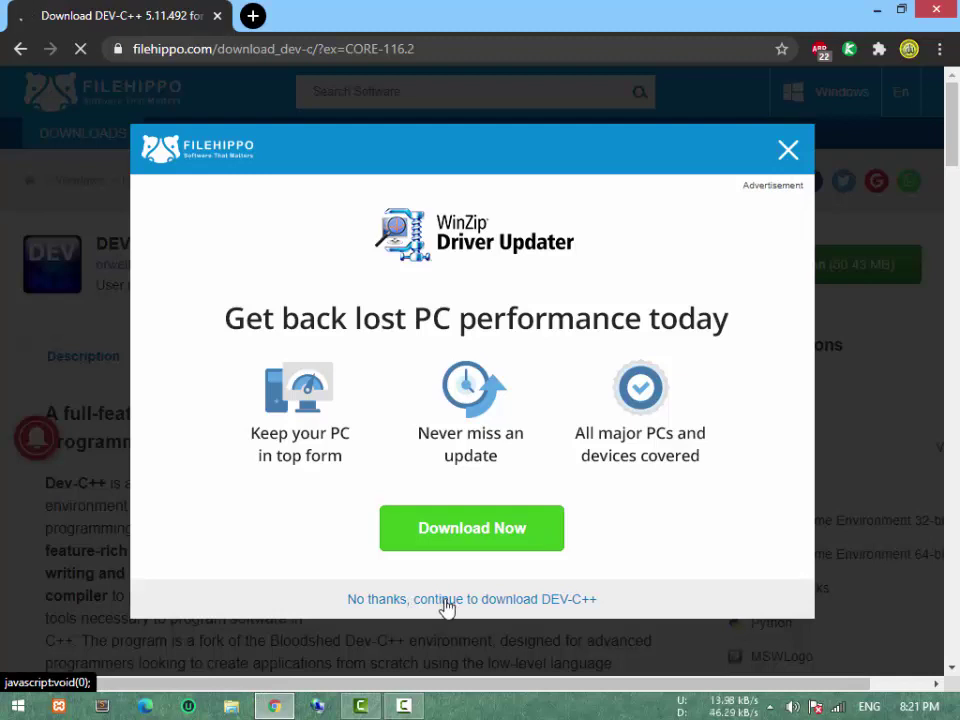
left_click(447, 602)
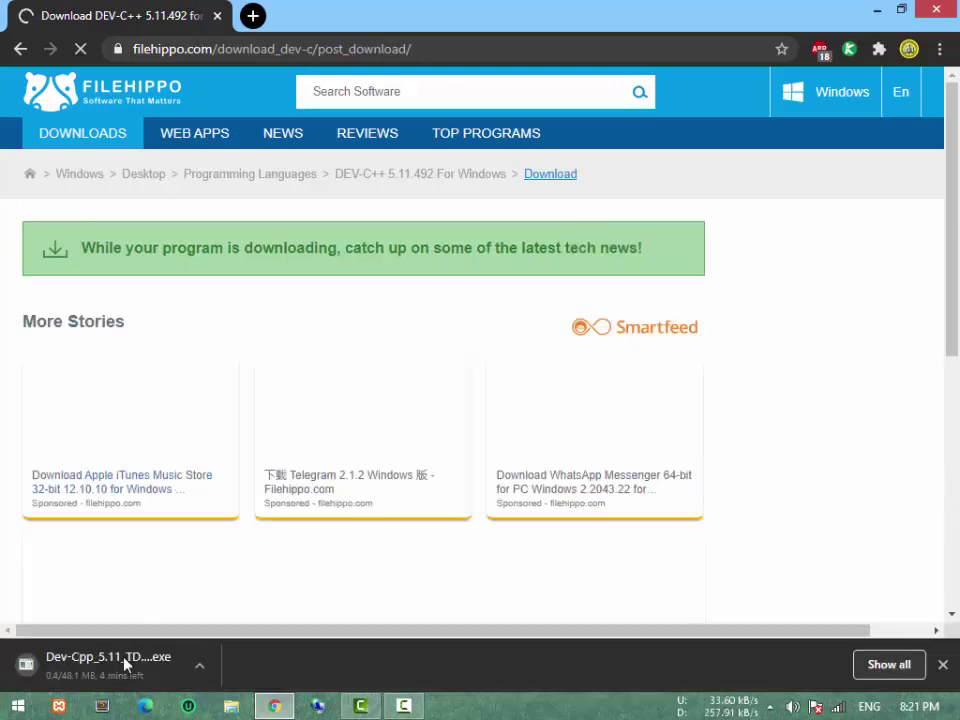
left_click(253, 14)
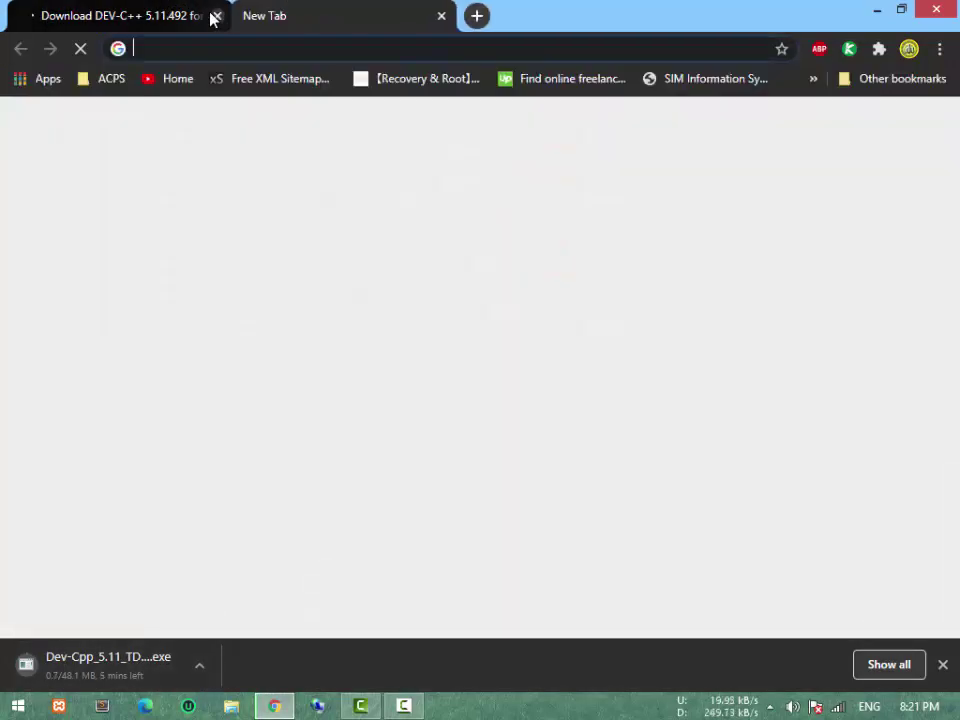
left_click(216, 16)
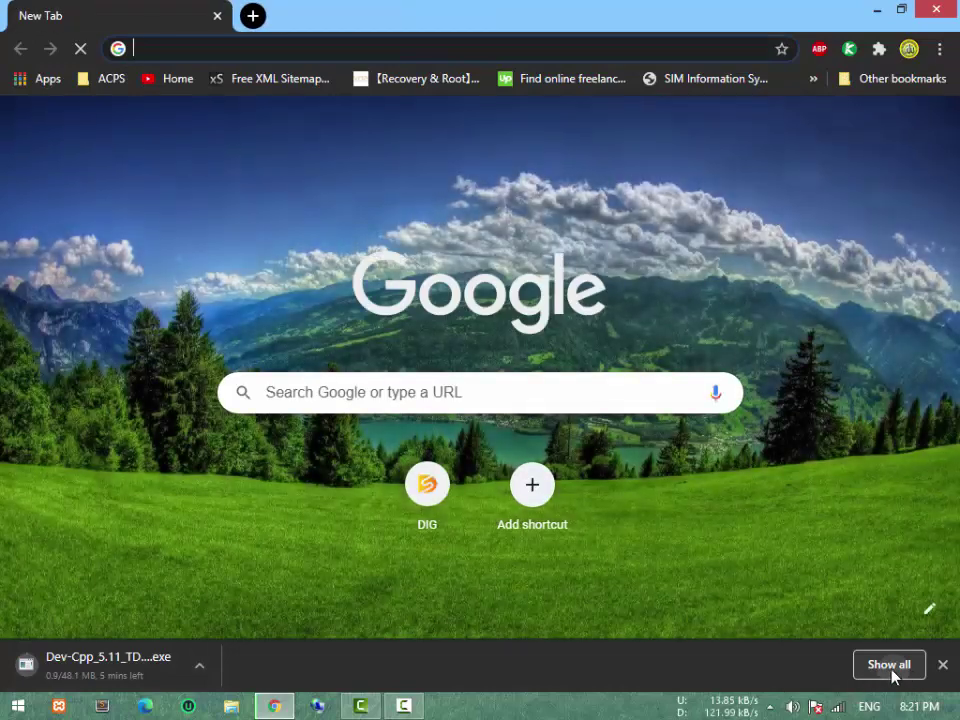
Copy the link address of the Dev-Cpp_5.11_TDM-GCC_4.9.2_Setup.exe download and cancel that download in the browser
left_click(889, 665)
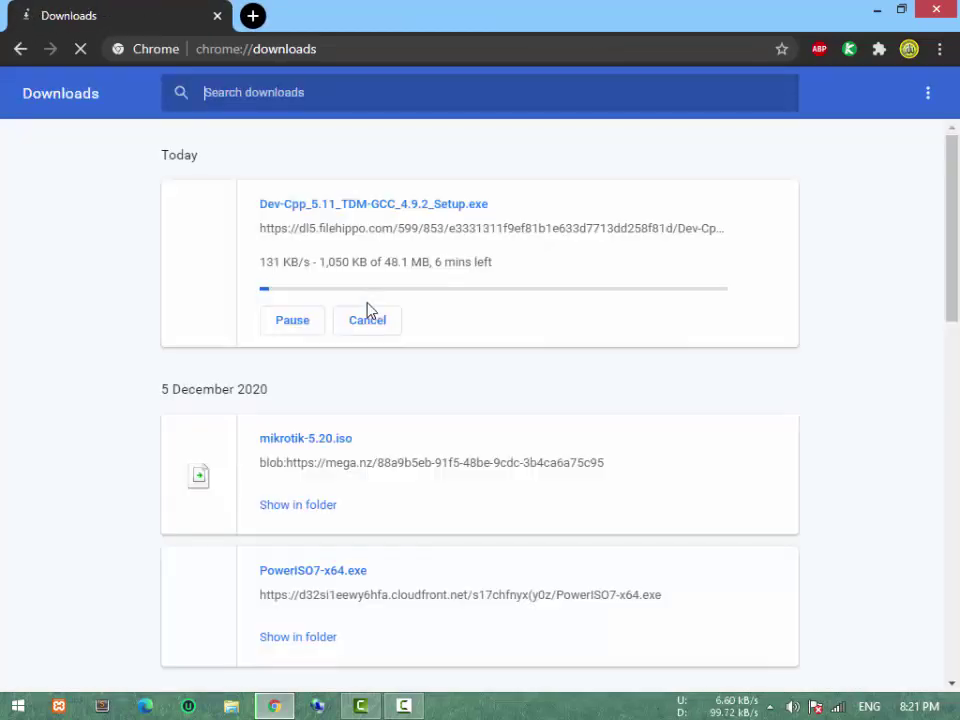
right_click(347, 231)
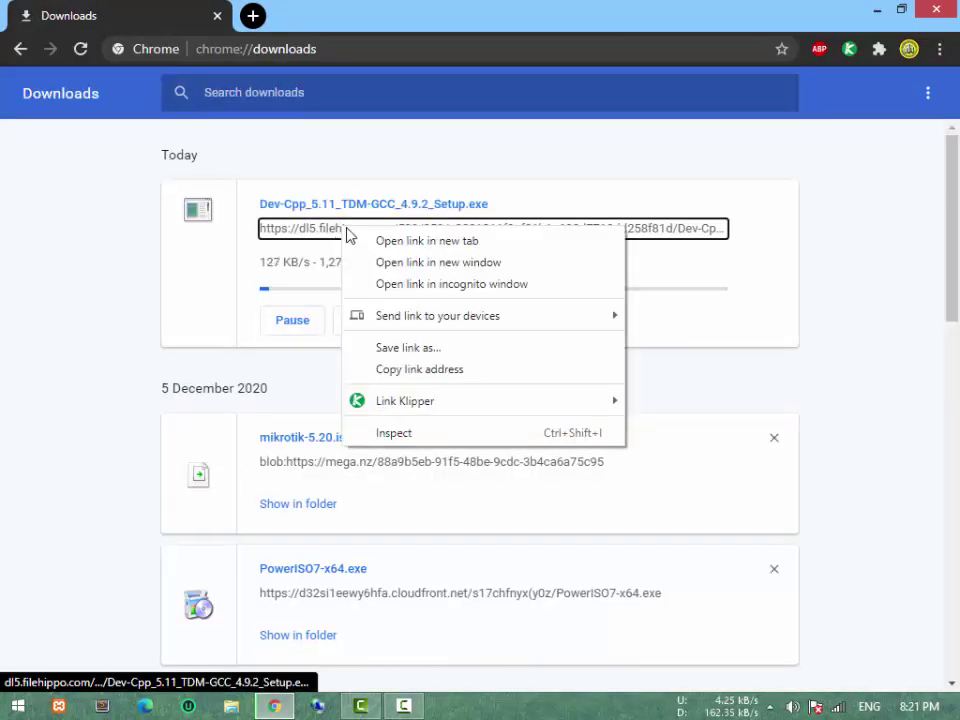
left_click(392, 366)
left_click(366, 326)
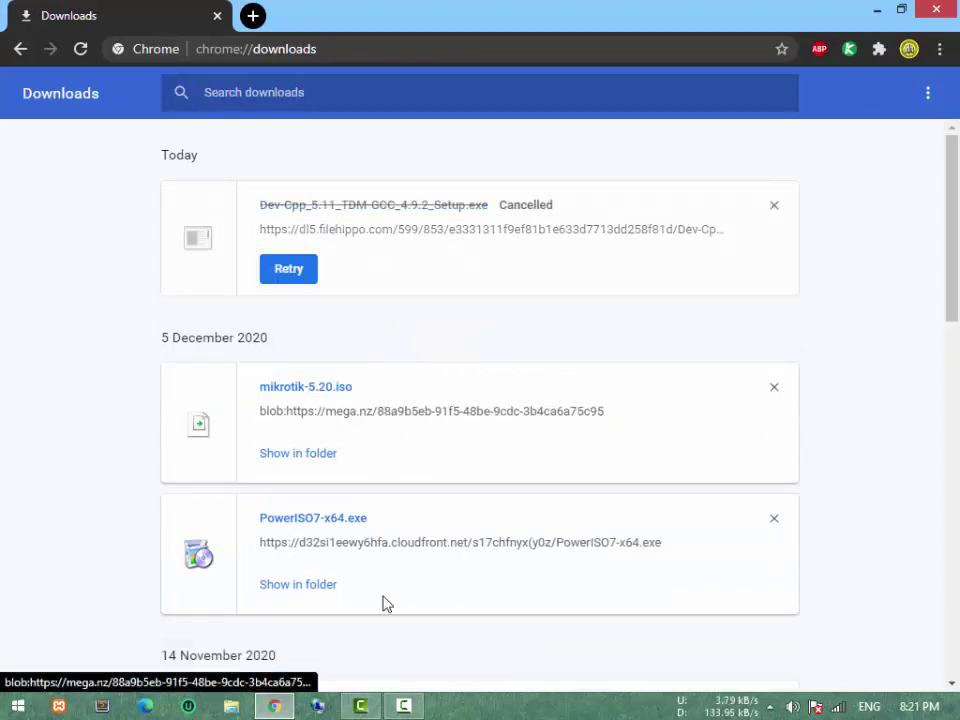
Switch to Internet Download Manager, download the Dev-C++ setup from the copied URL and open its containing folder
left_click(317, 706)
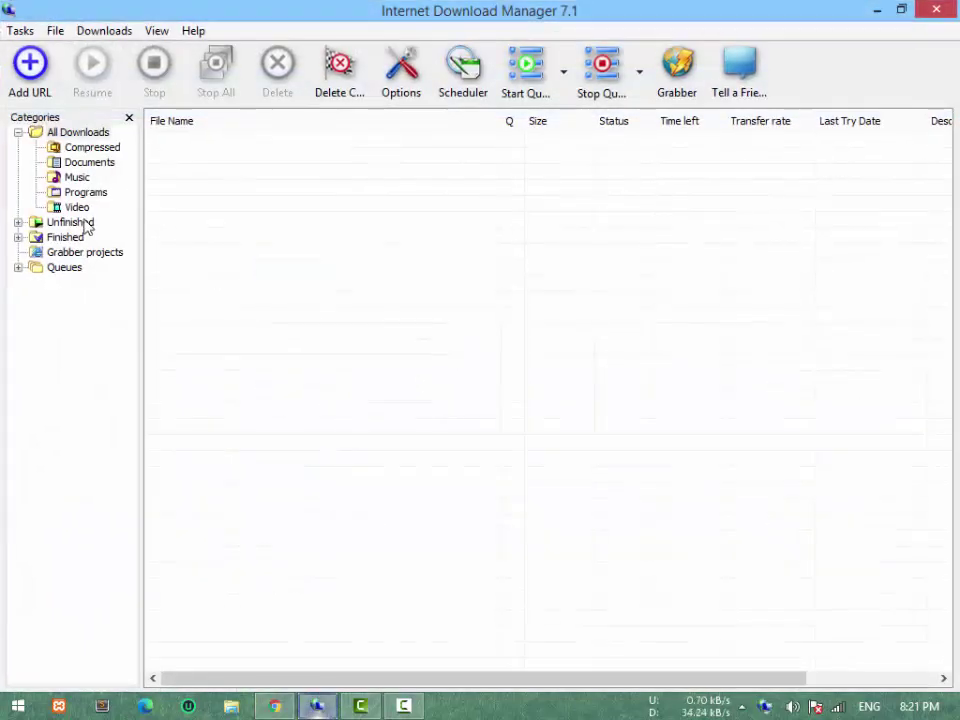
left_click(33, 88)
left_click(700, 334)
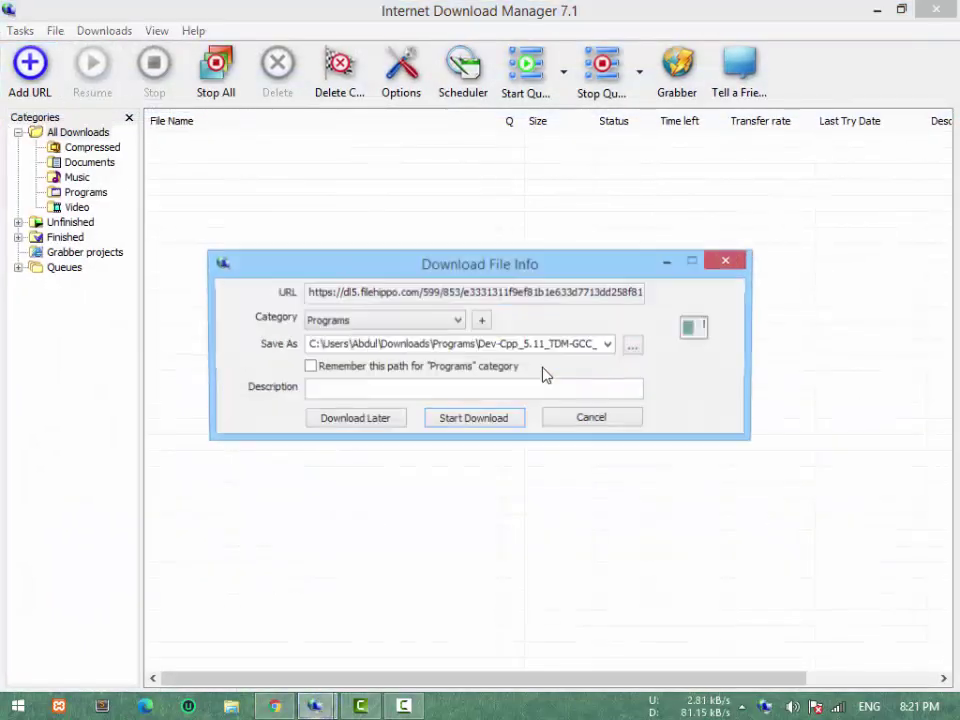
left_click(460, 421)
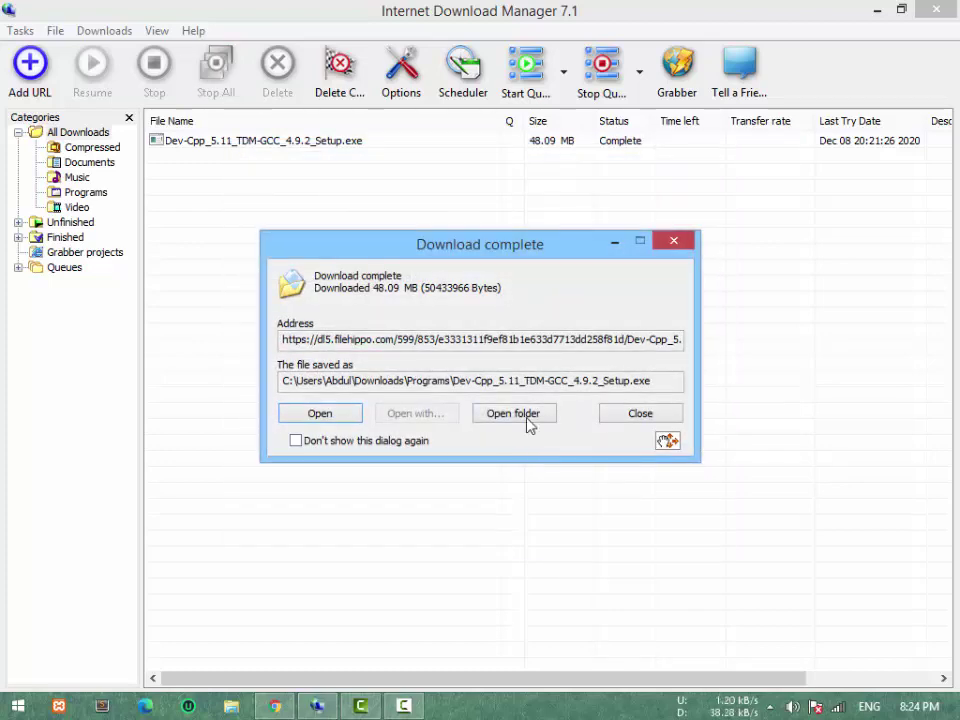
left_click(527, 419)
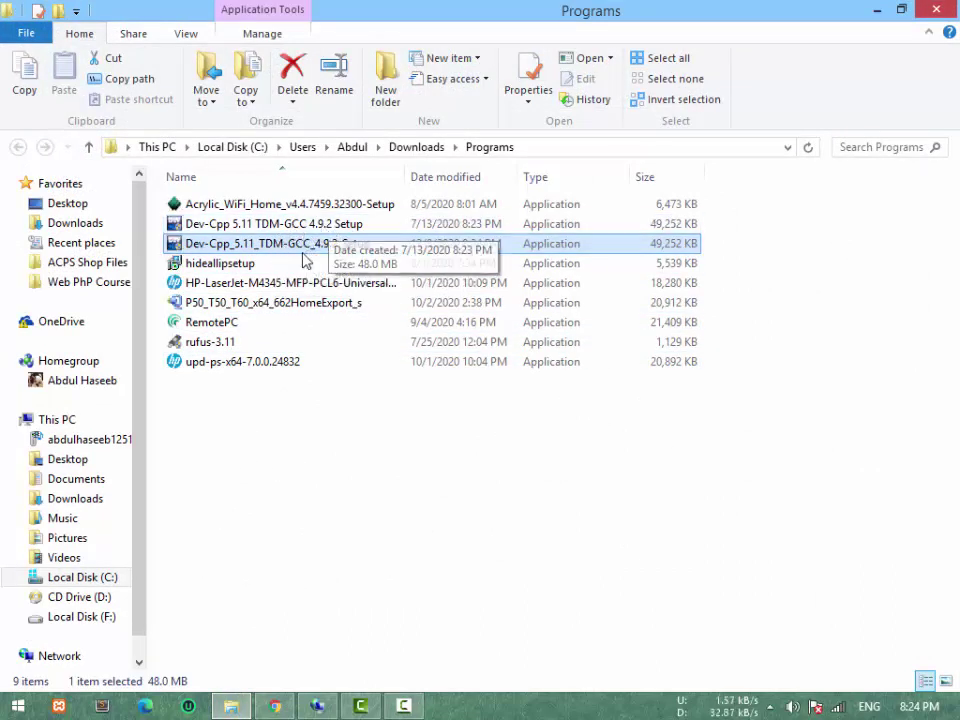
key("F2")
right_click(291, 251)
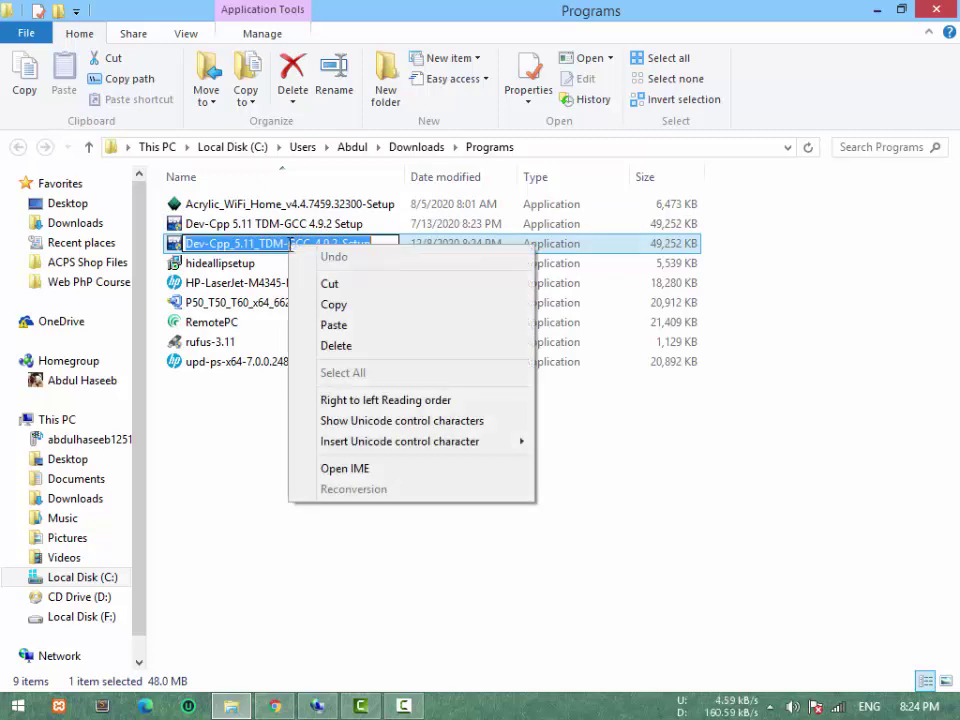
left_click(249, 491)
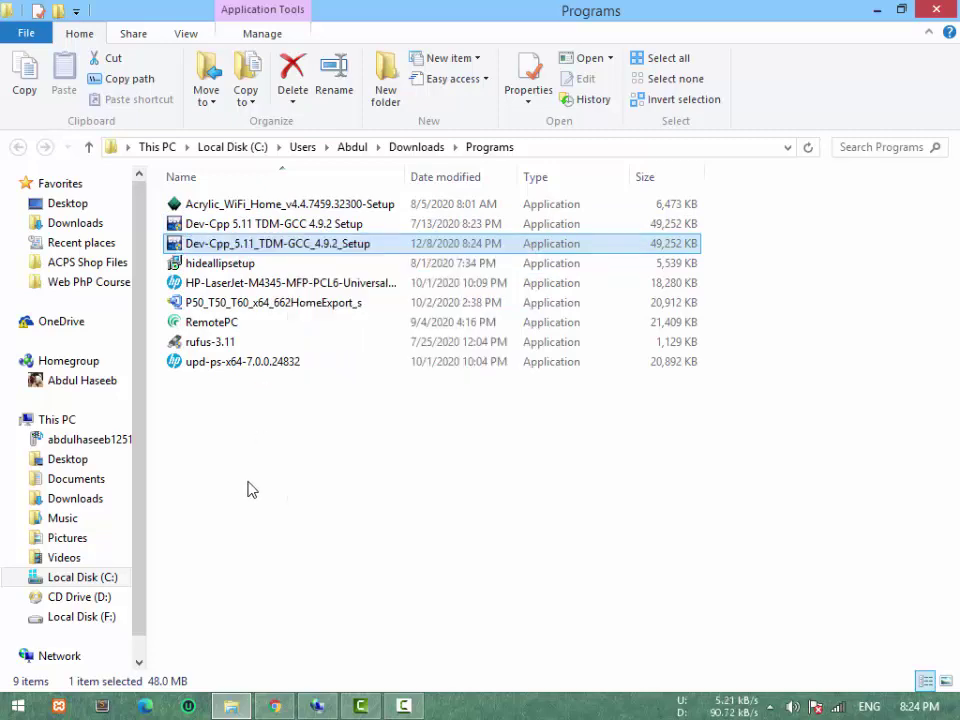
Launch Dev-Cpp_5.11_TDM-GCC_4.9.2_Setup and minimize the open File Explorer, Internet Download Manager and Chrome windows
right_click(266, 243)
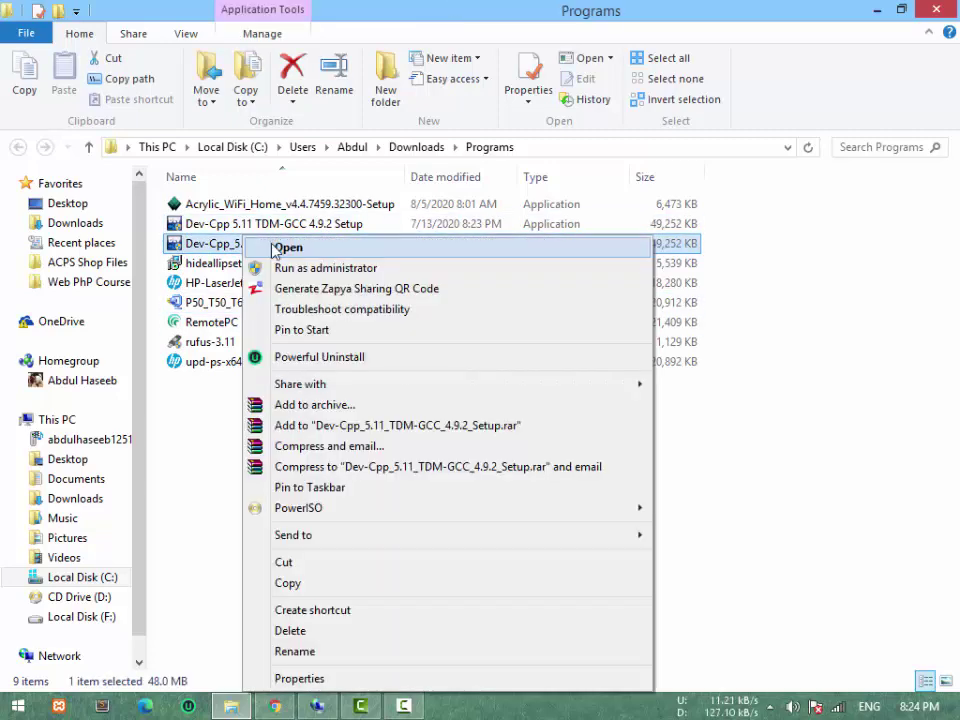
left_click(274, 248)
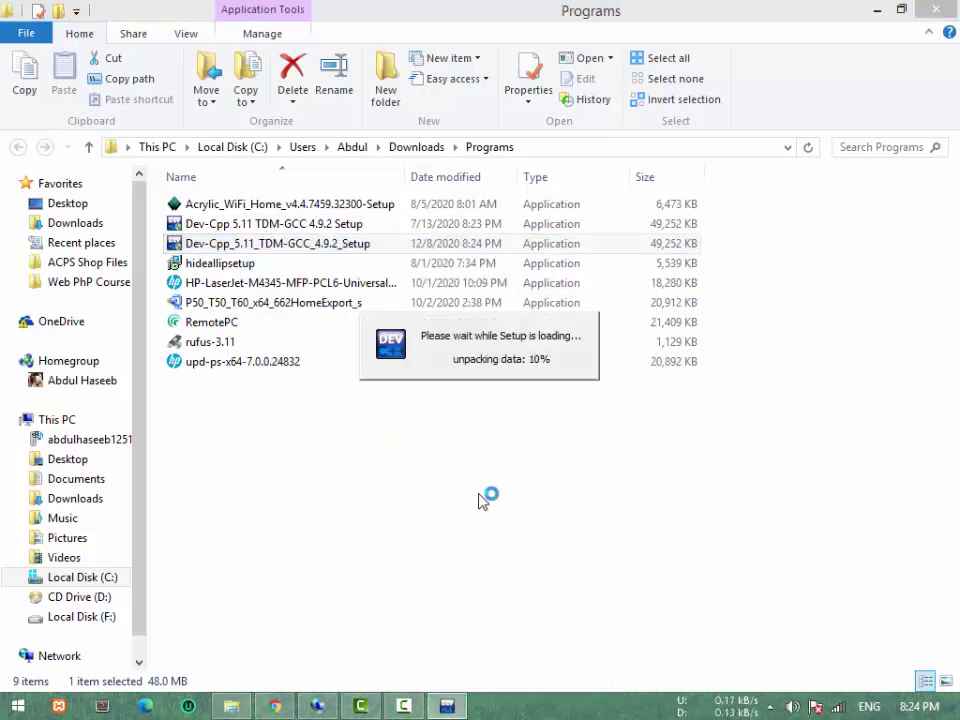
left_click(875, 10)
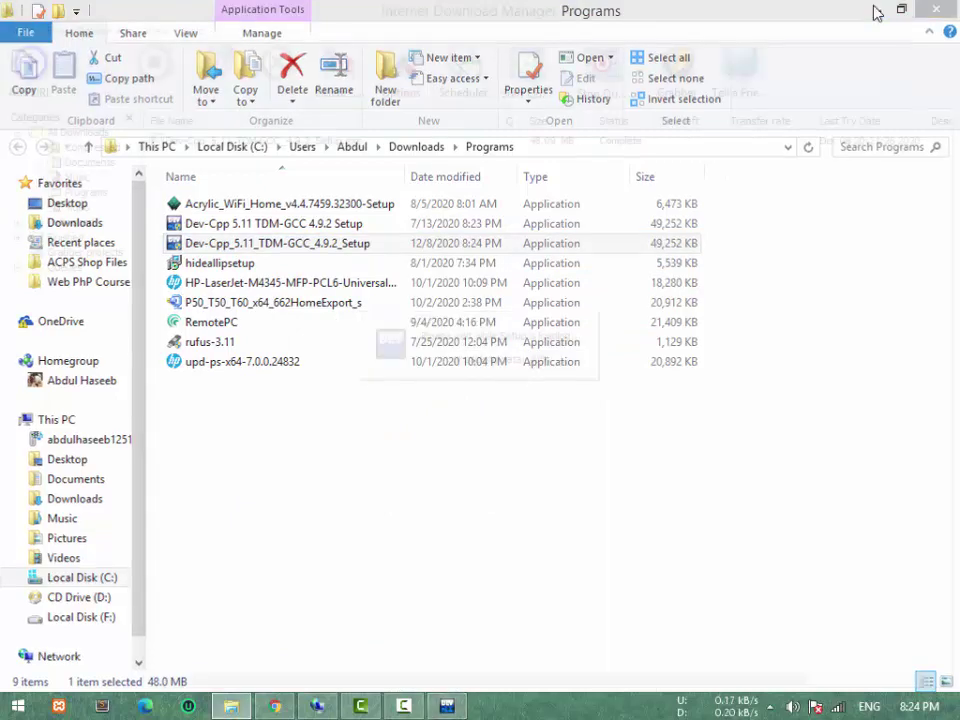
left_click(877, 8)
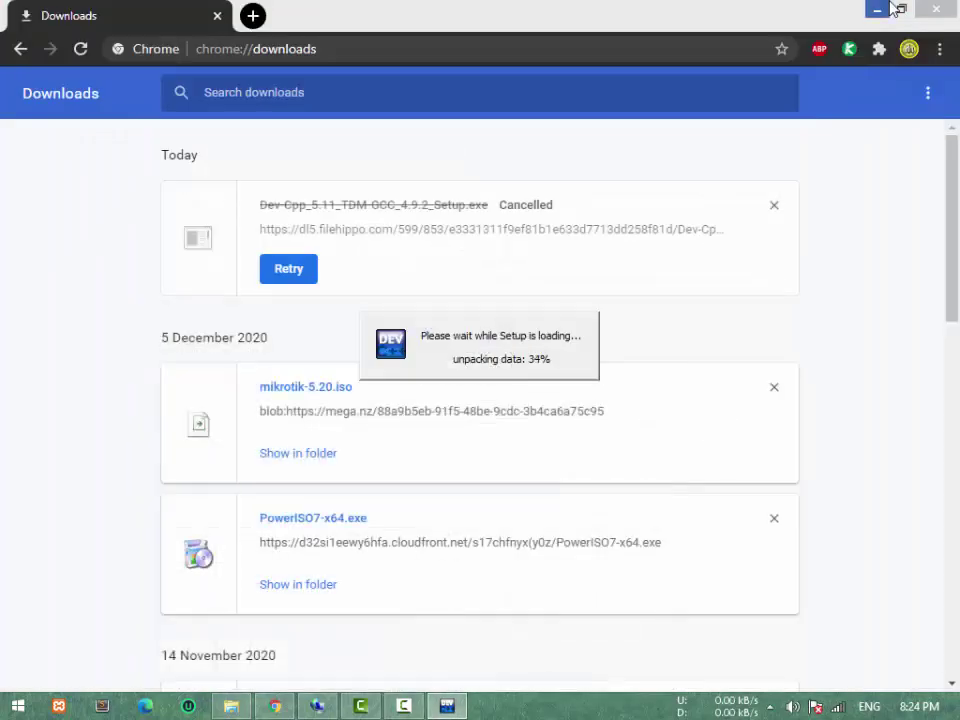
left_click(878, 9)
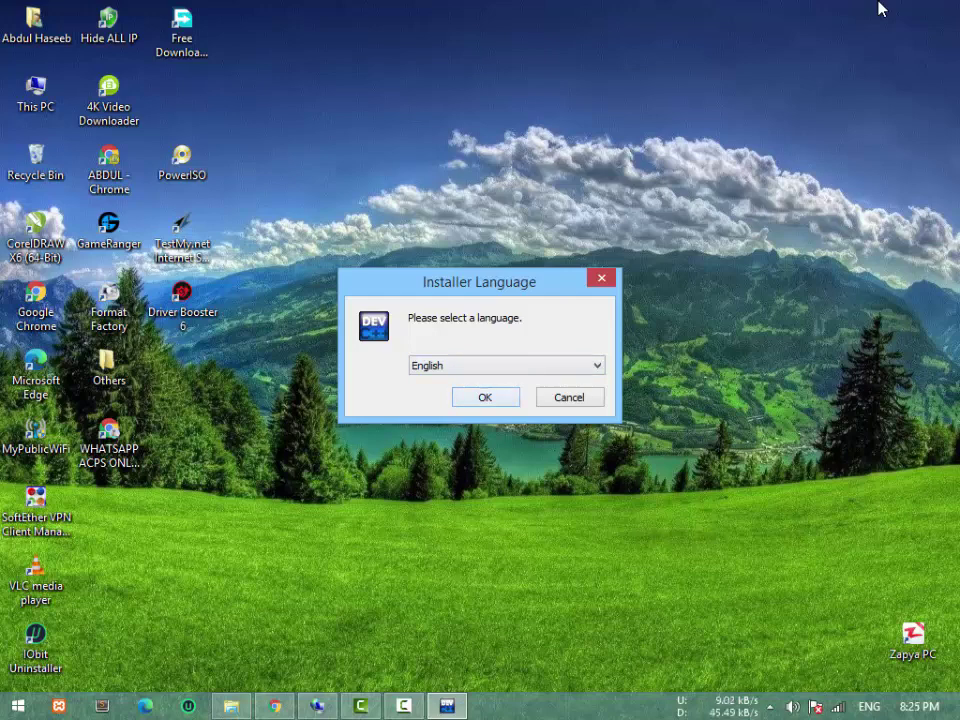
Accept English as the installer language and agree to the Dev-C++ license terms
key("Return")
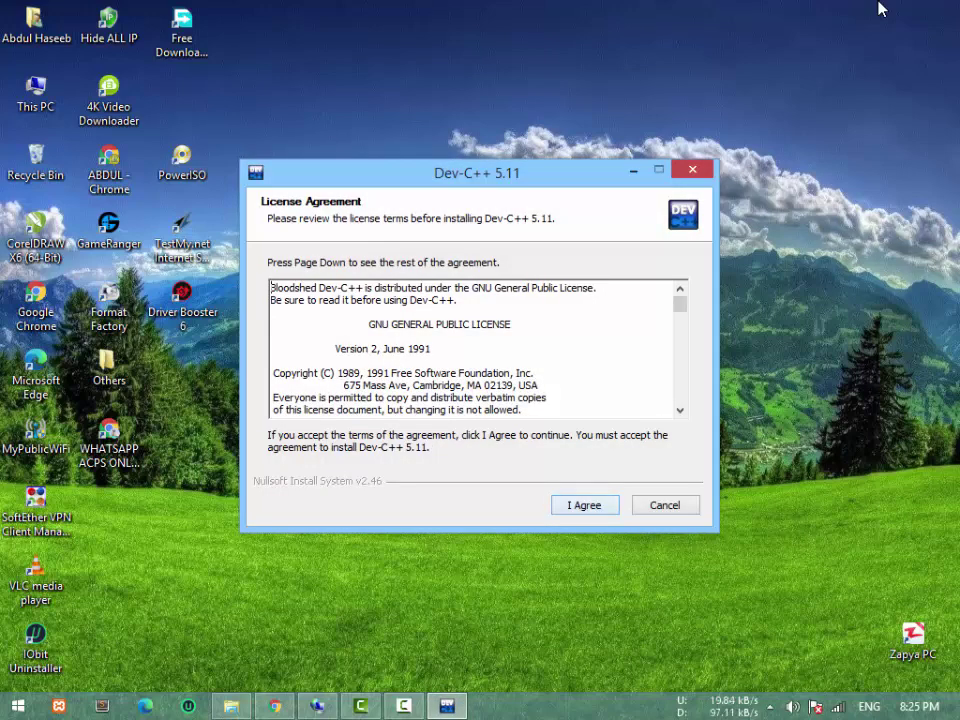
key("Return")
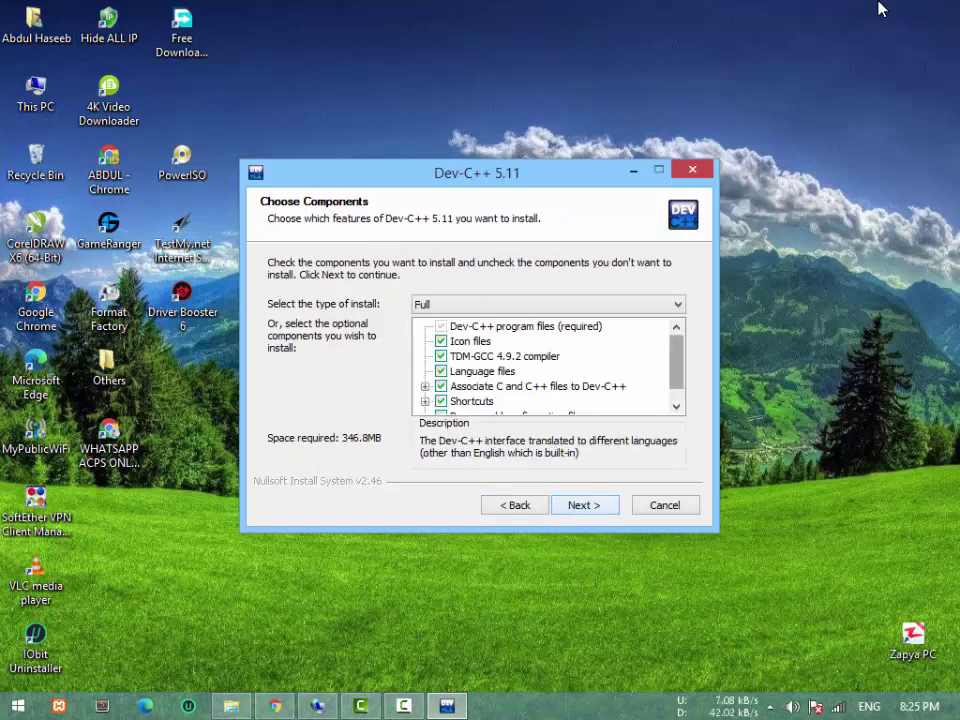
Review the list of installable components and continue with the Full install type
scroll(878, 9, "down", 1)
scroll(878, 9, "up", 1)
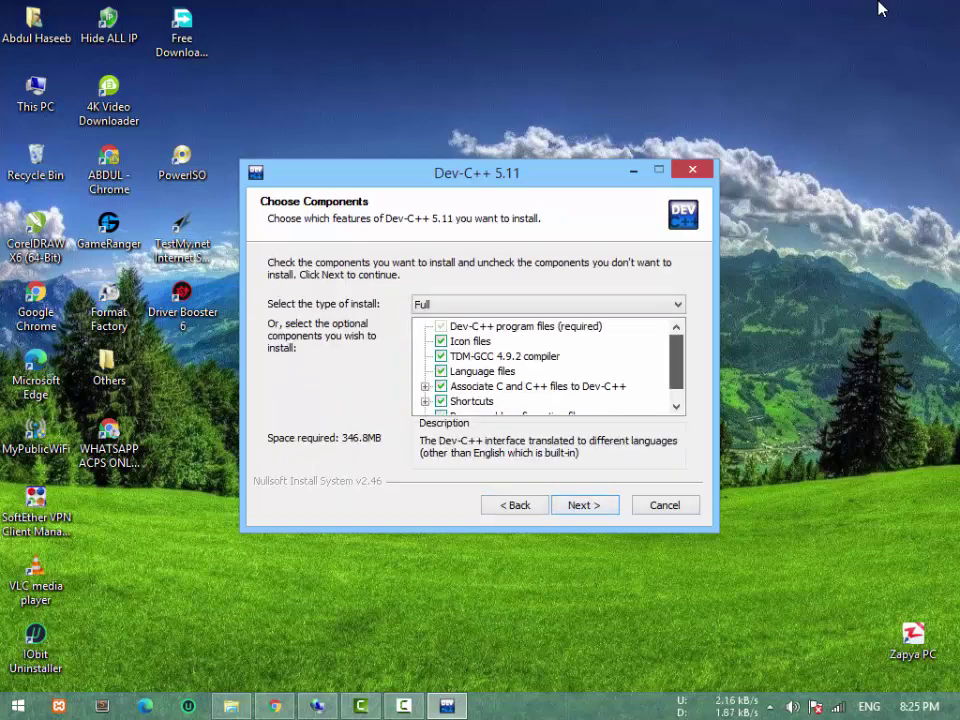
scroll(878, 9, "down", 1)
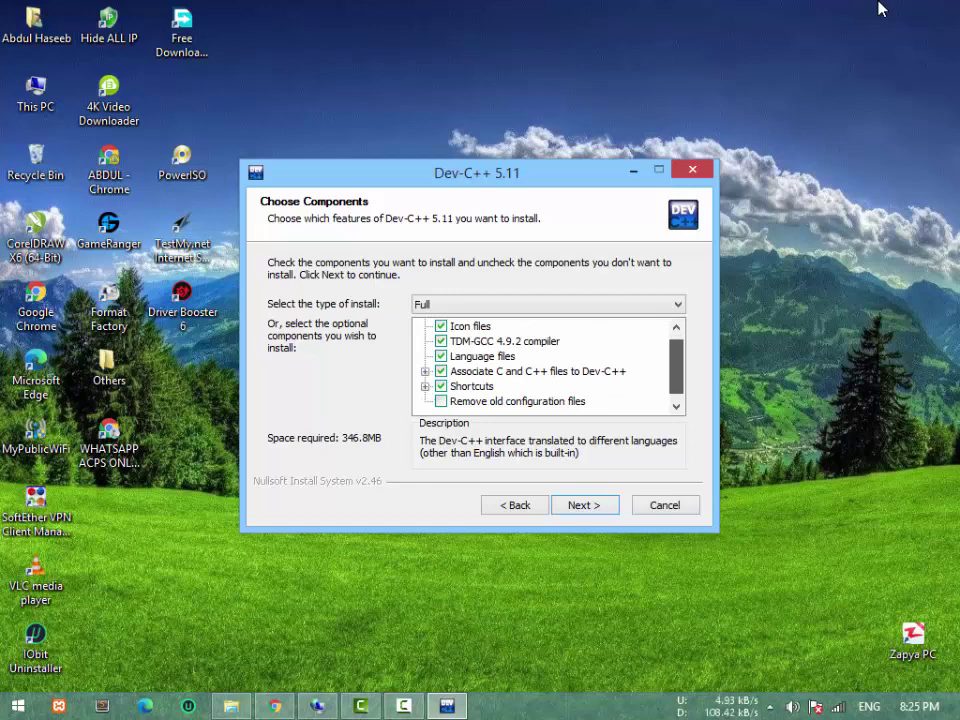
scroll(878, 9, "up", 1)
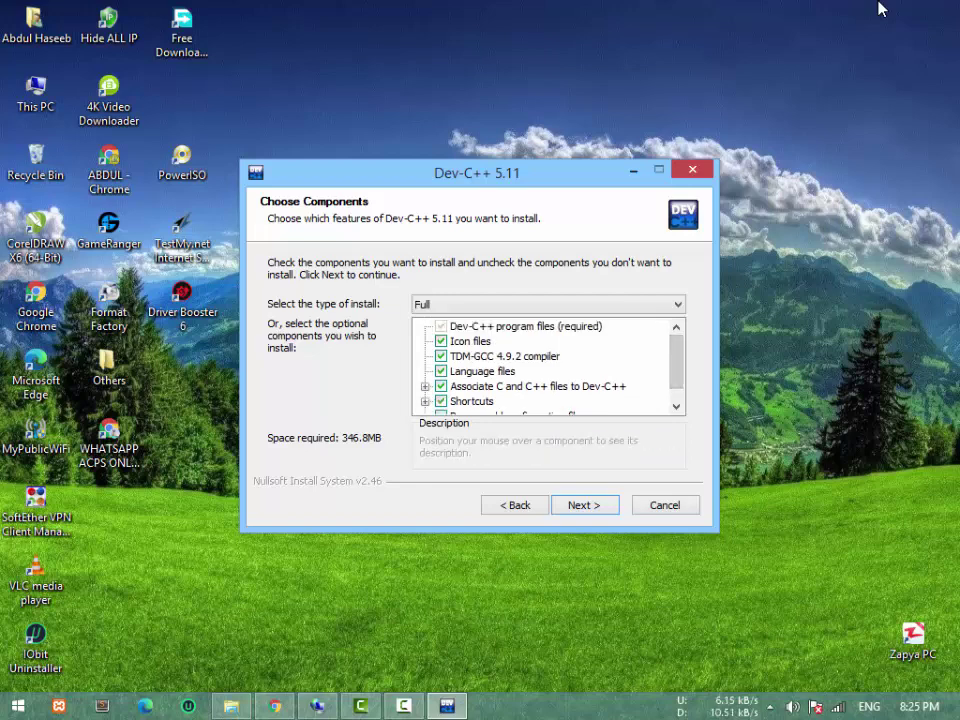
key("Return")
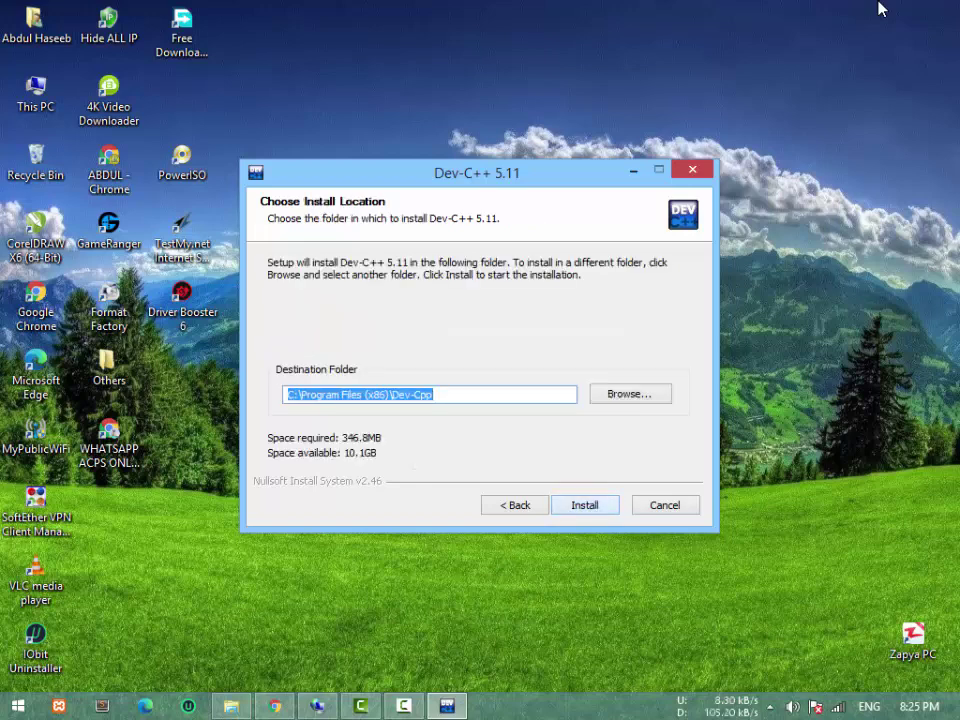
key("End")
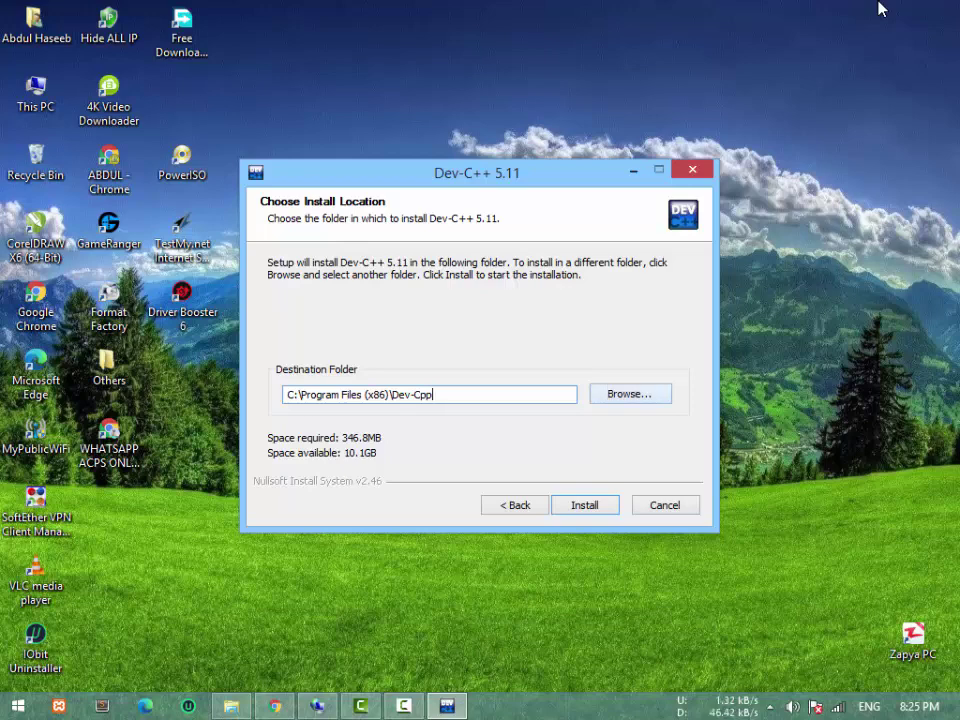
key("alt+r")
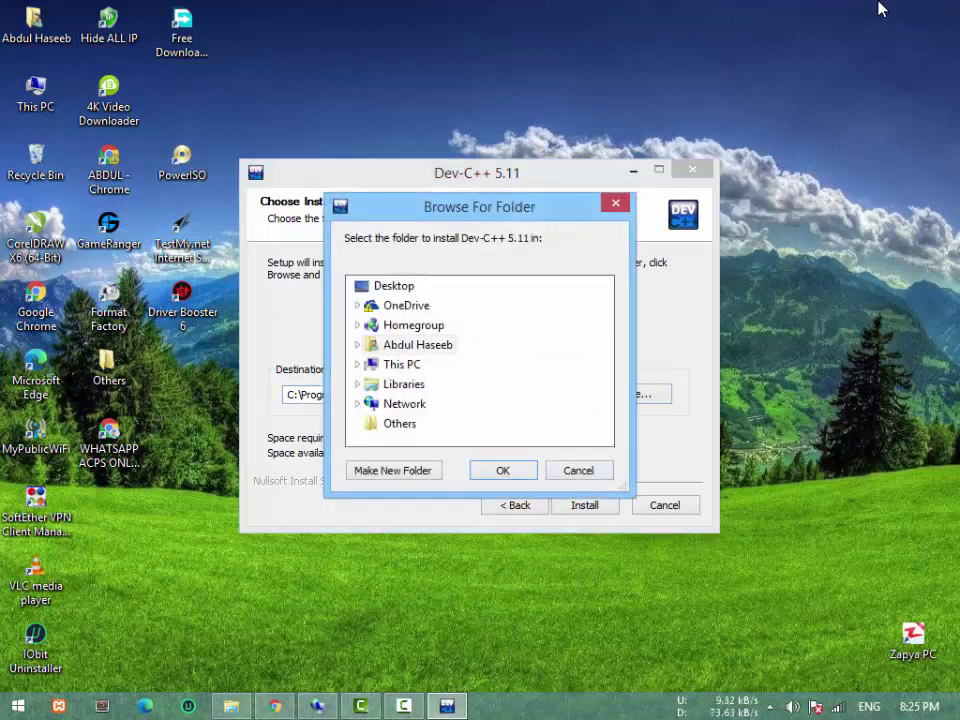
key("Escape")
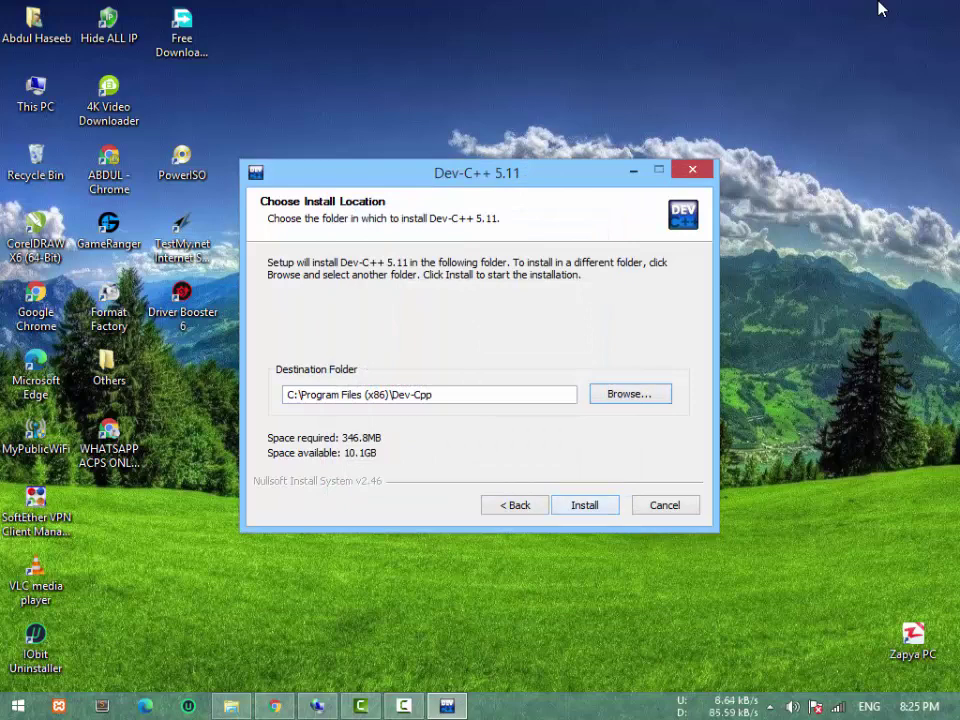
Install Dev-C++ 5.11 into C:\Program Files (x86)\Dev-Cpp and finish the setup with the option to run Dev-C++ enabled
key("Return")
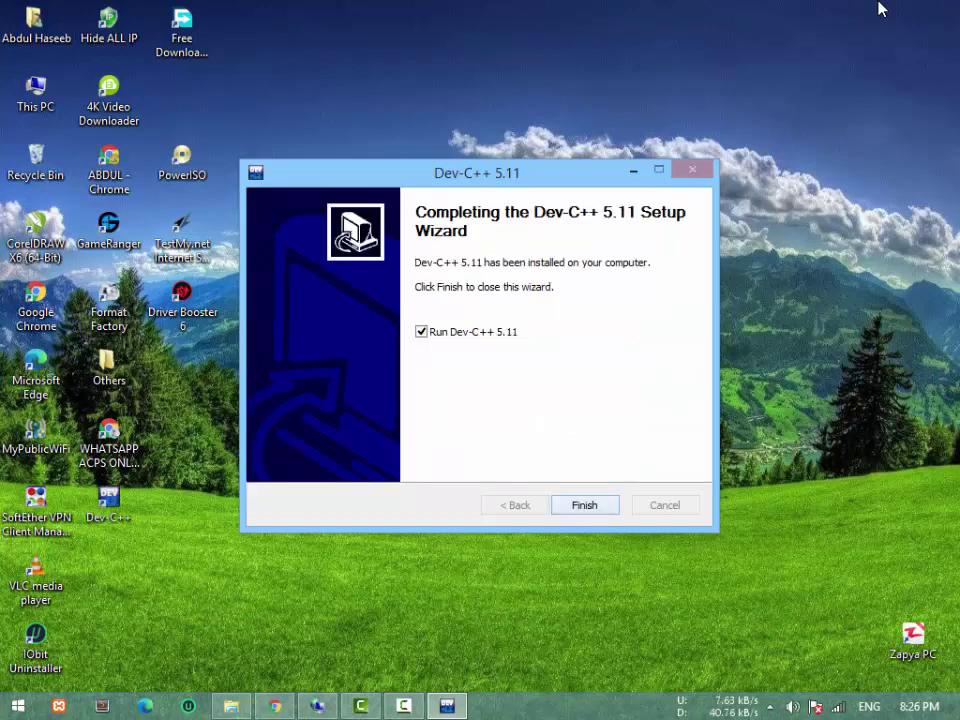
left_click(584, 505)
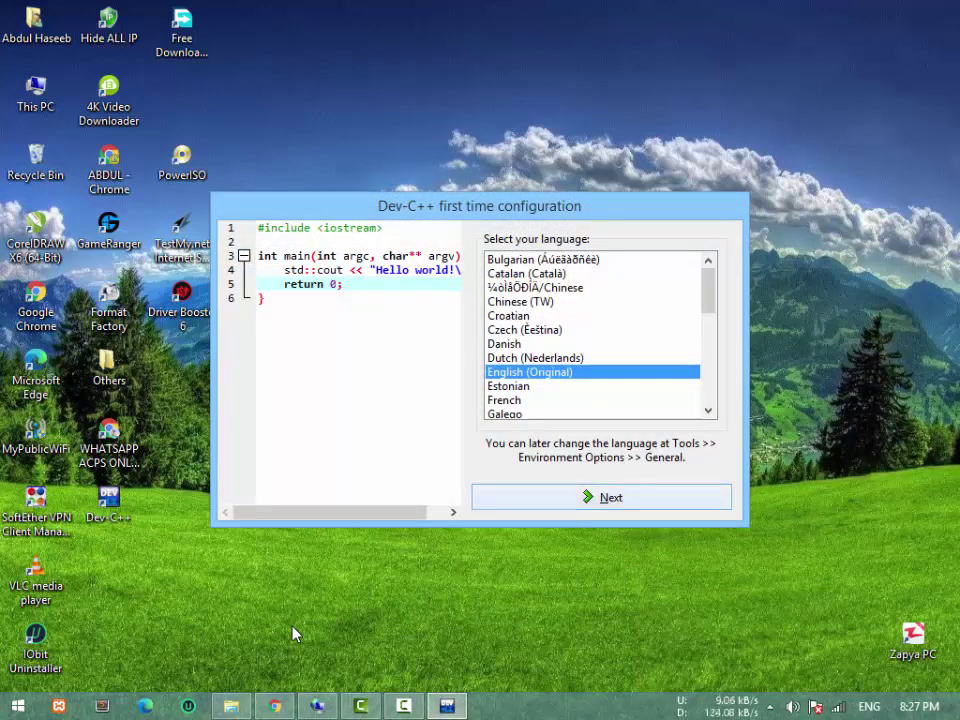
Keep English (Original) as the interface language and continue to the theme settings
key("Return")
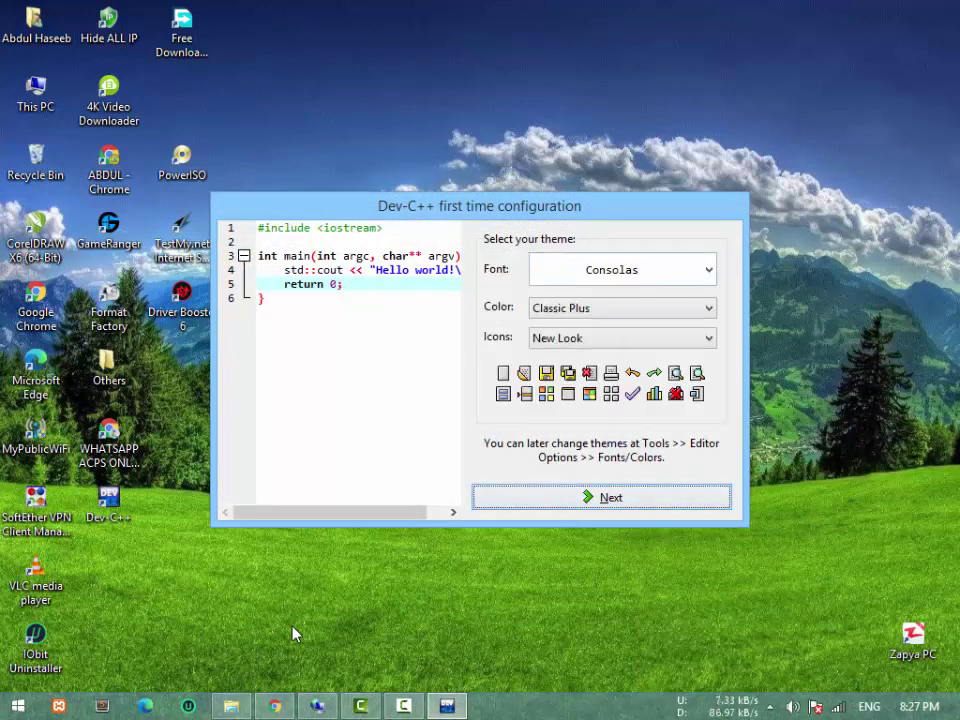
Try Cooper Black as the editor font and switch back to Consolas
key("Tab")
key("alt+Down")
key("Down")
key("Down")
key("Return")
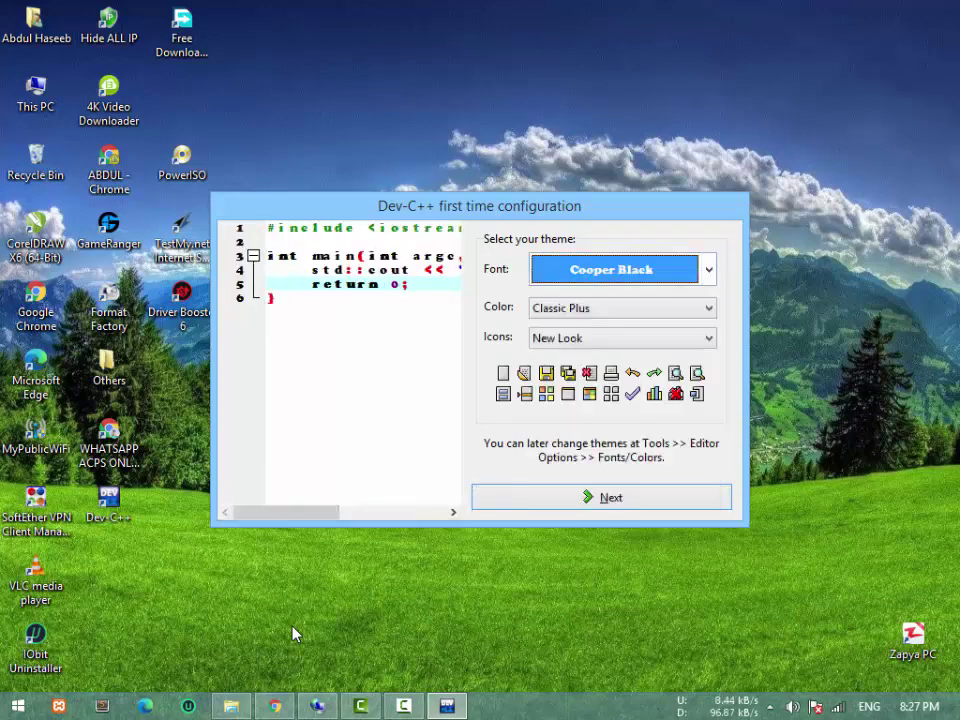
key("alt+Down")
key("Up")
key("Up")
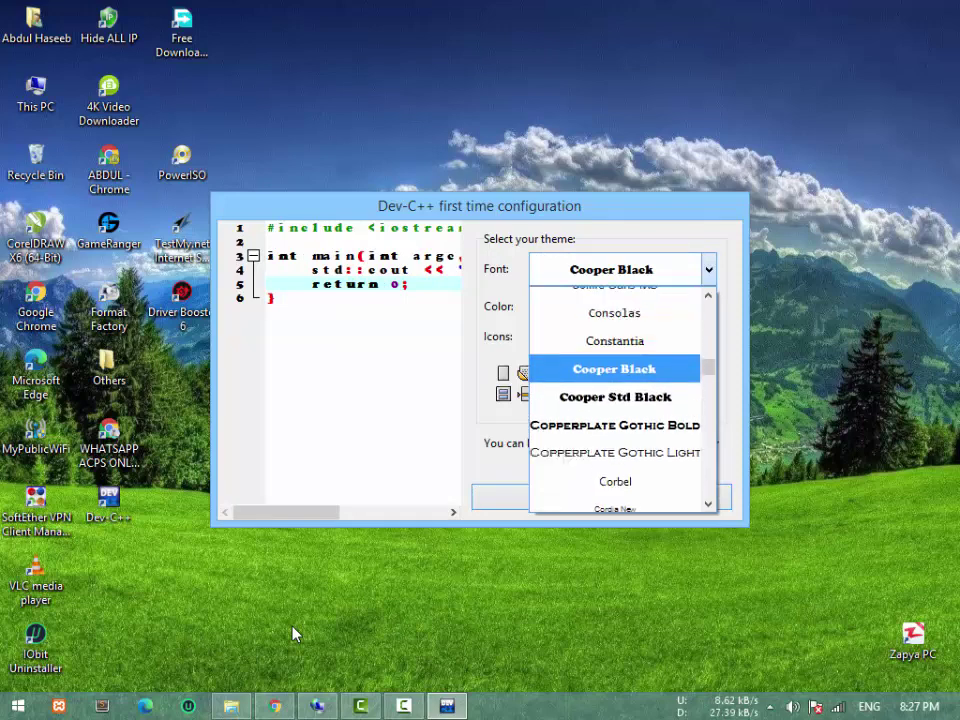
key("Return")
Try the Ocean color theme for the code editor
key("Tab")
key("alt+Down")
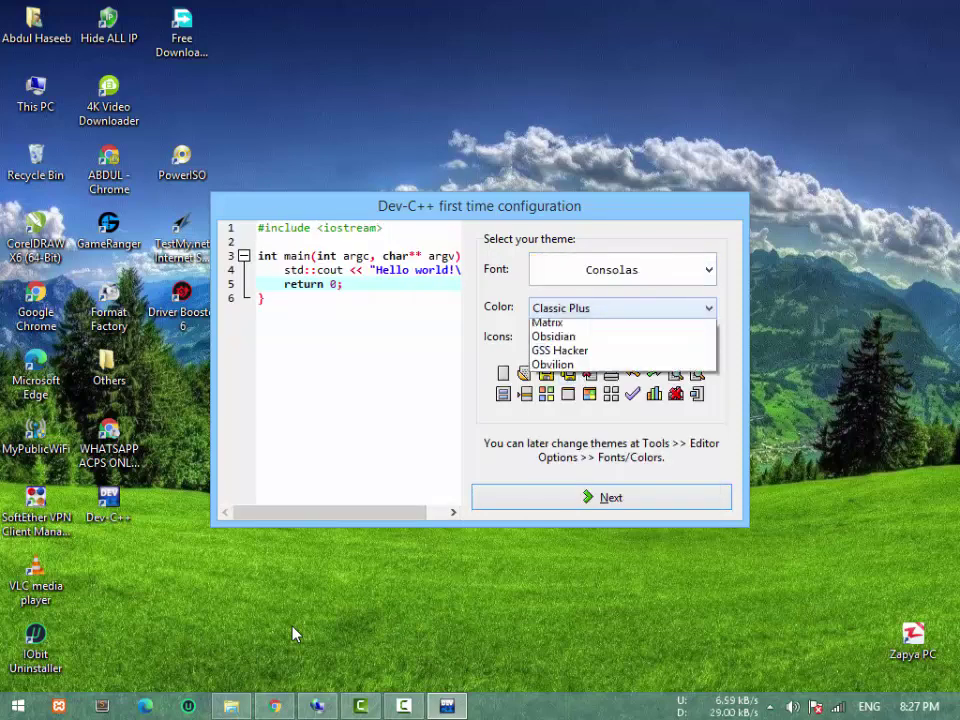
key("Down")
key("Down")
key("Return")
Try the Matrix color theme for the code editor
key("alt+Down")
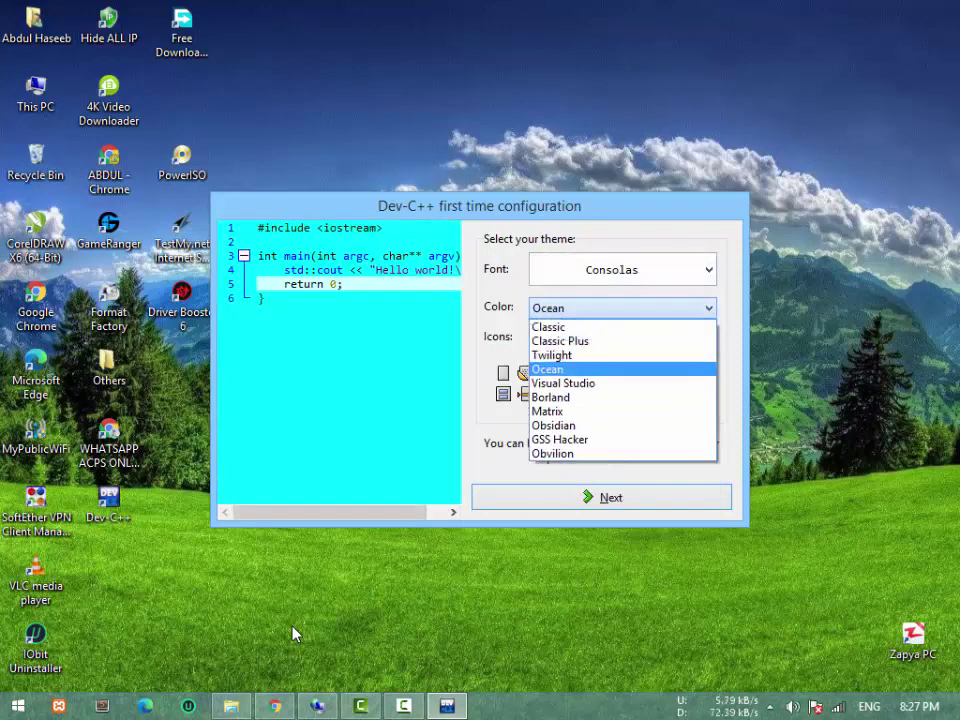
key("Up")
key("Up")
key("Up")
key("Down")
key("Down")
key("Down")
key("Down")
key("Down")
key("Down")
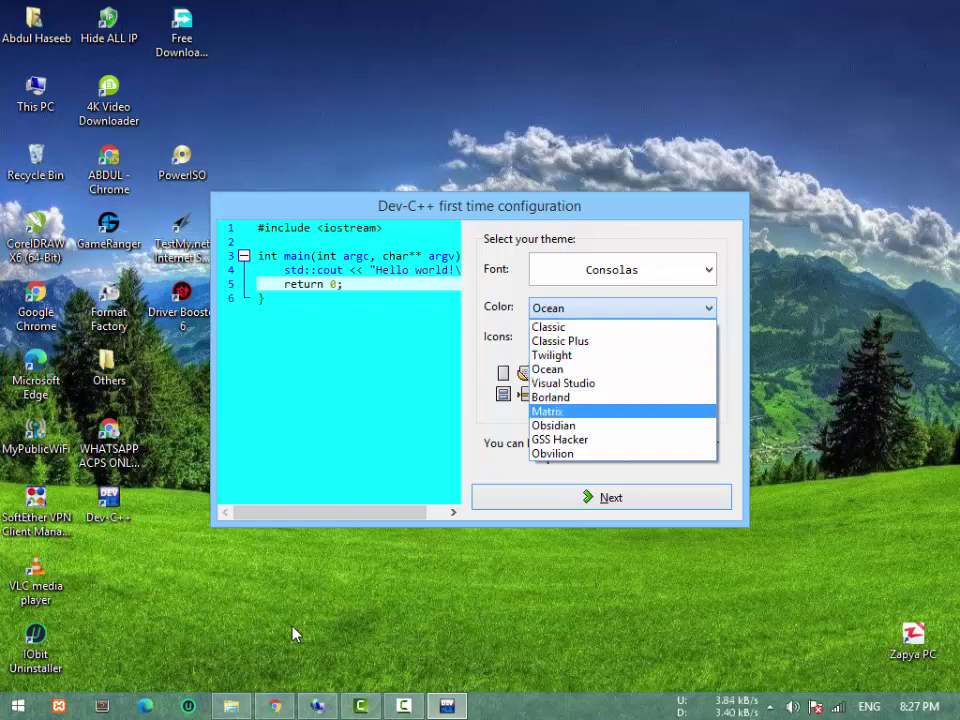
key("Return")
Set the editor's color theme to Classic
key("alt+Down")
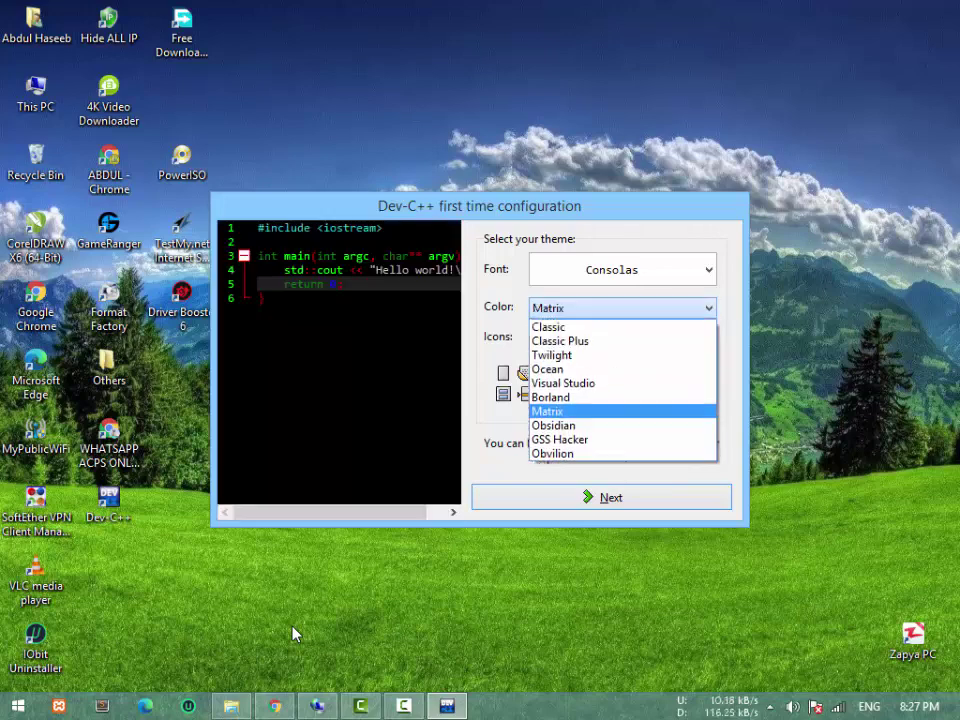
key("Home")
key("Return")
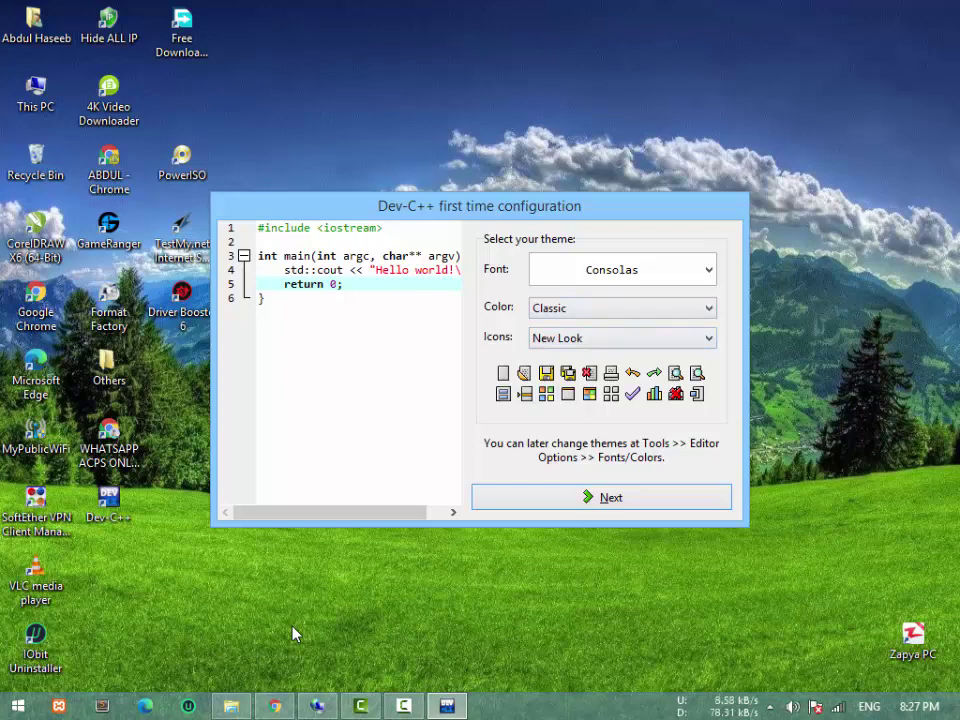
Try the Gnome and Blue icon sets and return to the New Look icons
key("alt+Down")
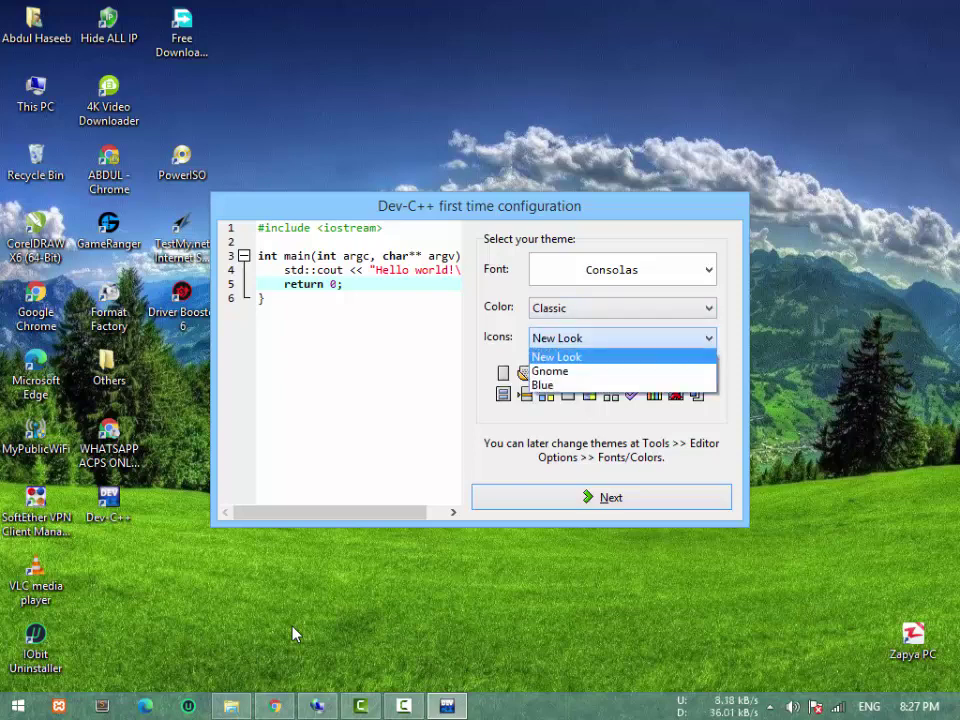
key("Down")
key("Return")
key("alt+Down")
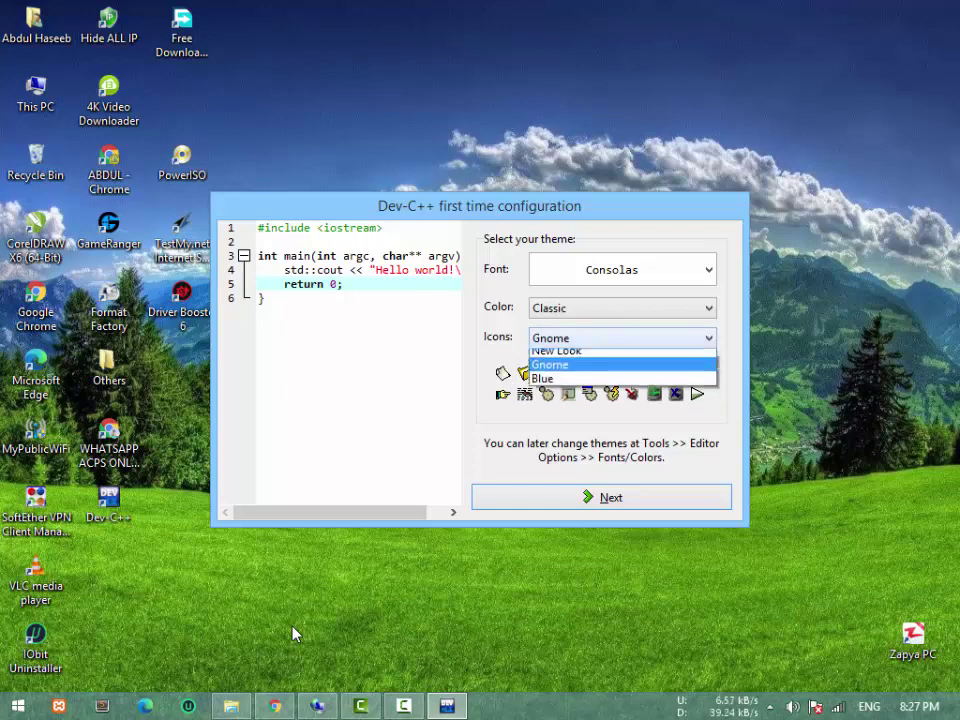
key("Down")
key("Return")
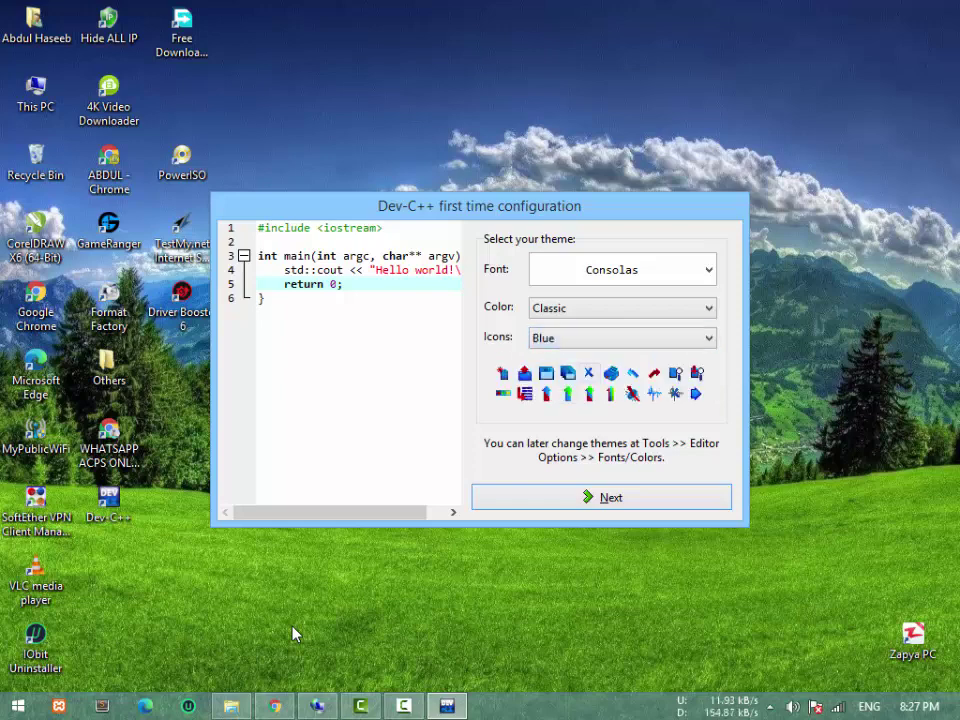
key("alt+Down")
key("Up")
key("Up")
key("Return")
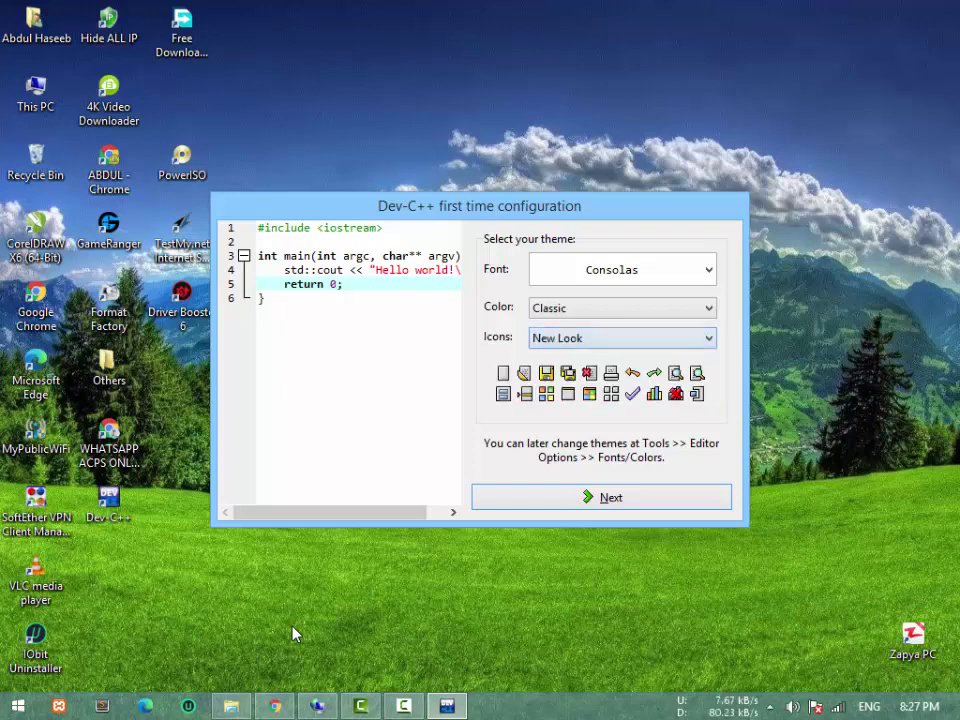
Accept the theme settings and finish the first time configuration to open the main program window
key("Tab")
key("Return")
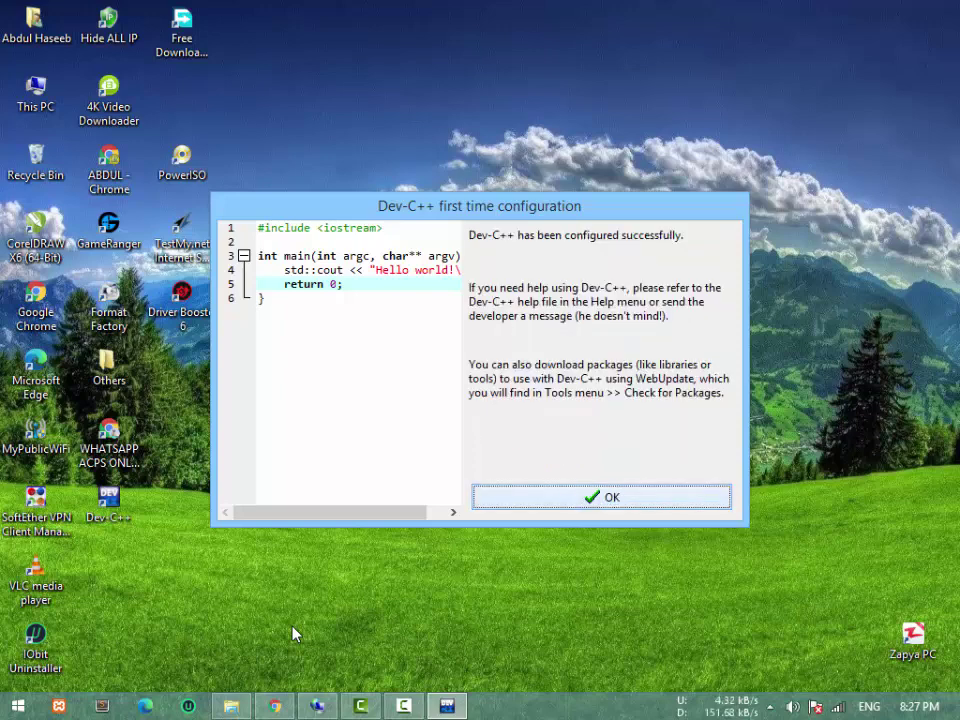
left_click(586, 497)
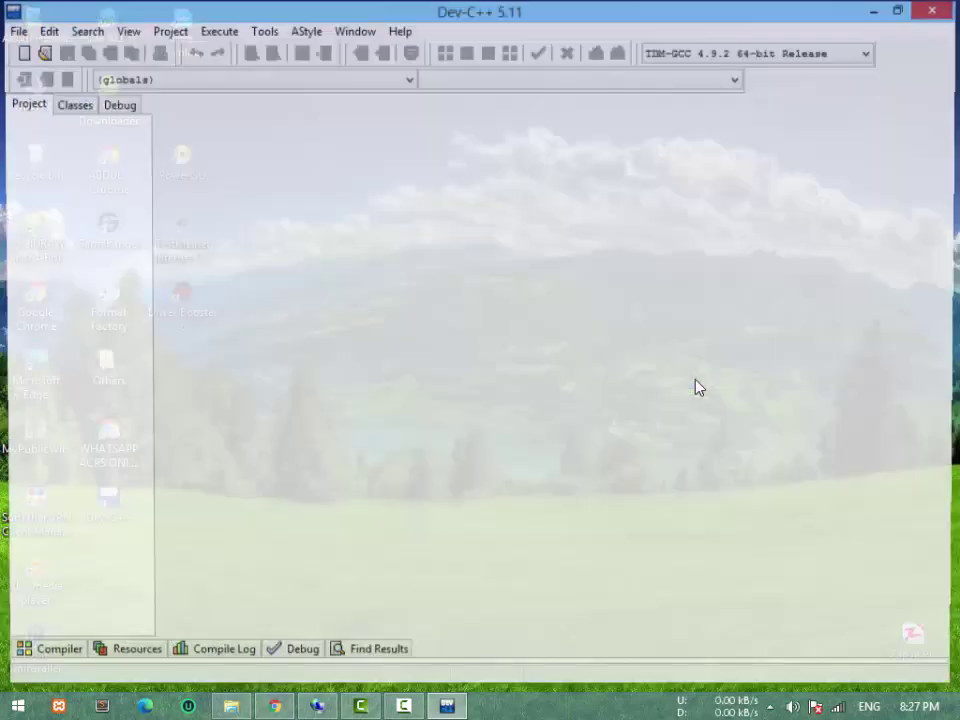